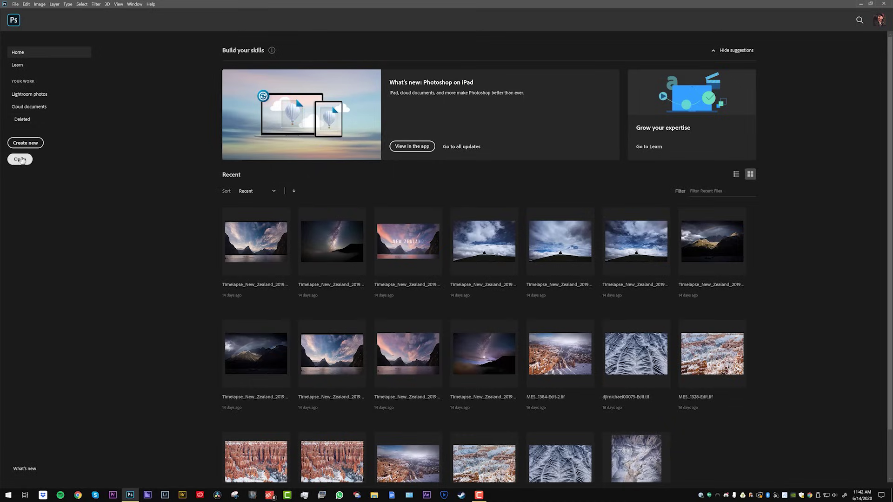
# Step: Open the first JPG in Desktop > nz20208kclip5 as an image sequence
pyautogui.click(21, 160)
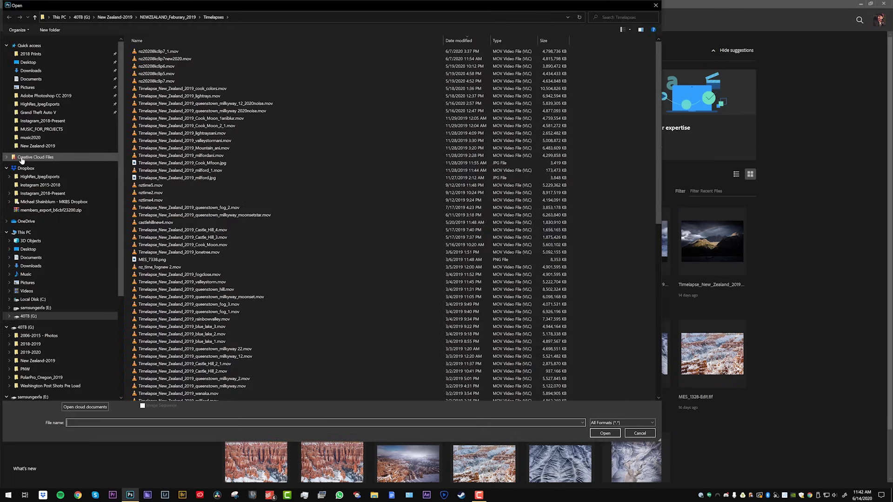
pyautogui.click(31, 63)
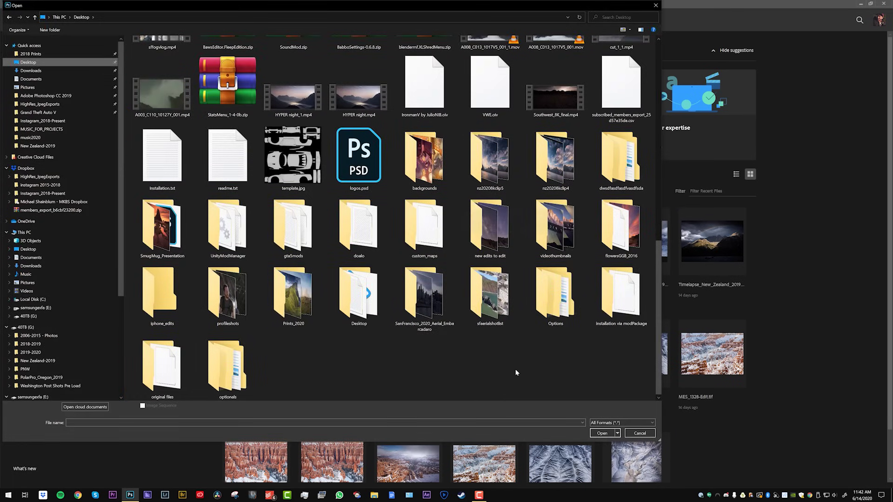
pyautogui.doubleClick(490, 159)
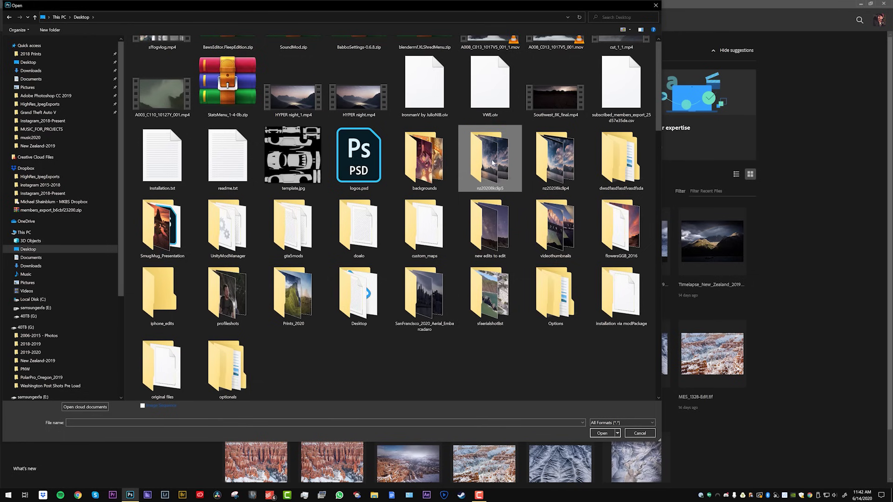
pyautogui.click(149, 51)
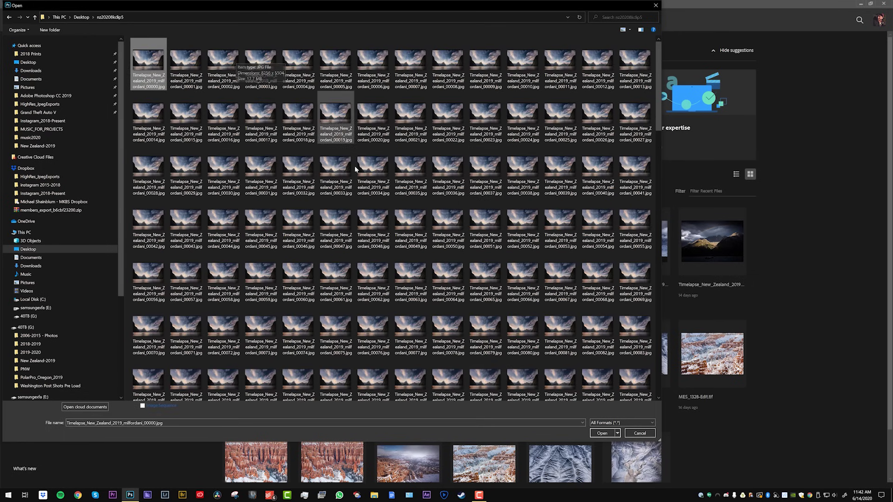
pyautogui.click(154, 408)
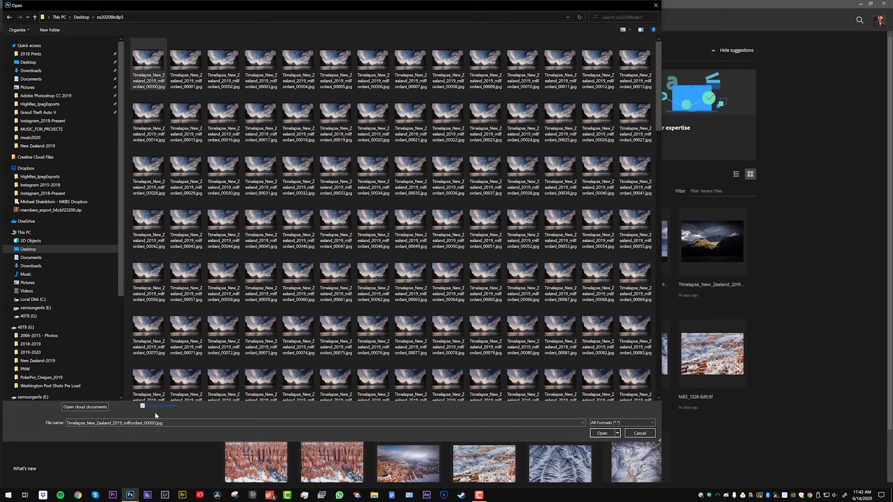
pyautogui.click(602, 433)
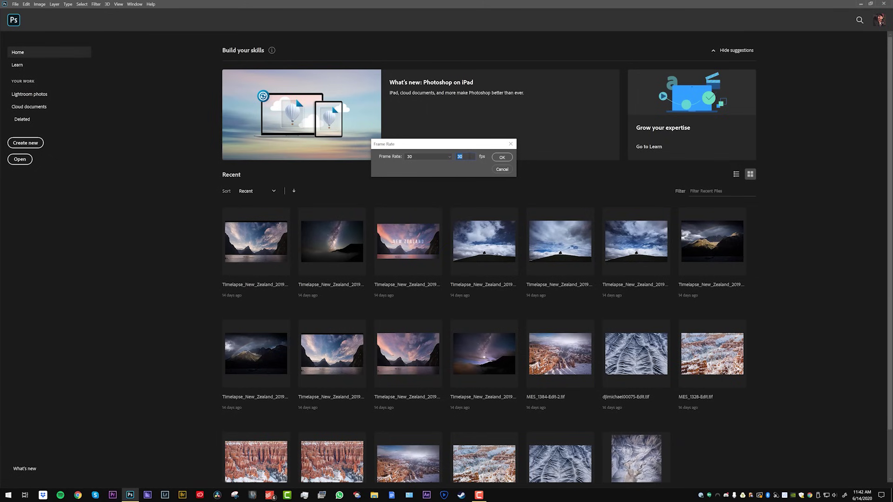
# Step: Accept 30 fps, select Video Group 1, and play then stop the timelapse preview
pyautogui.click(502, 158)
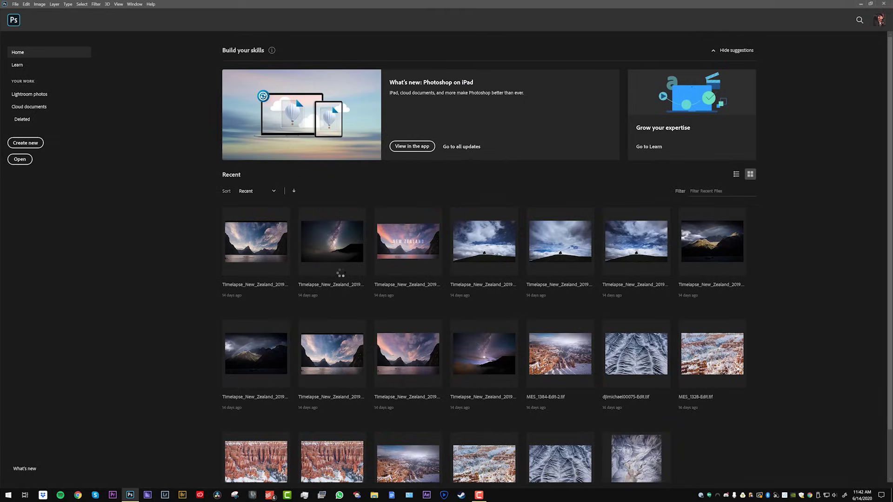
pyautogui.press('space')
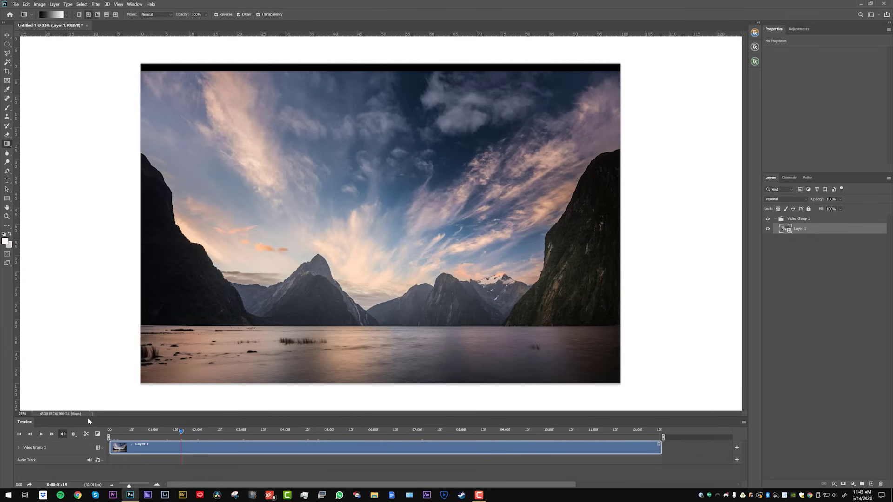
pyautogui.click(796, 218)
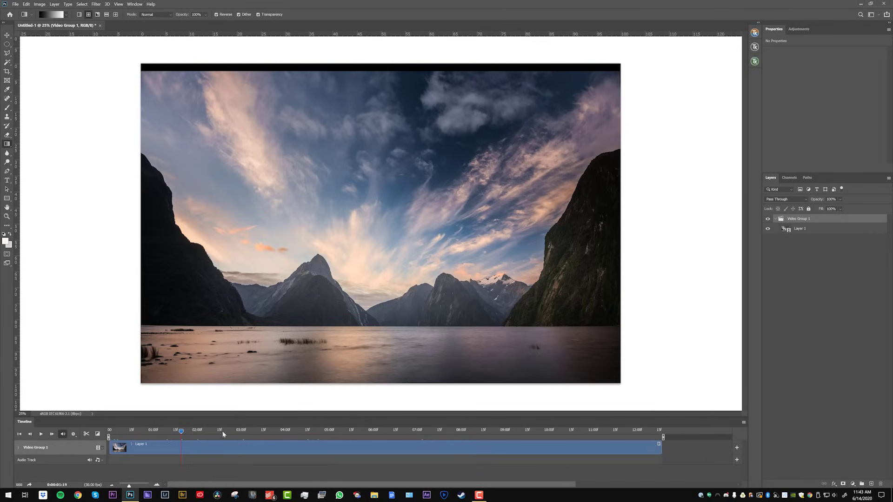
pyautogui.press('space')
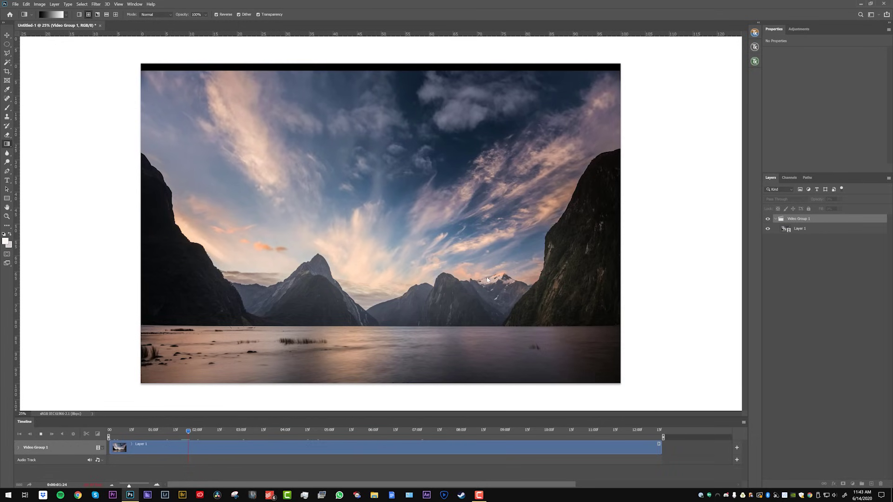
pyautogui.press('space')
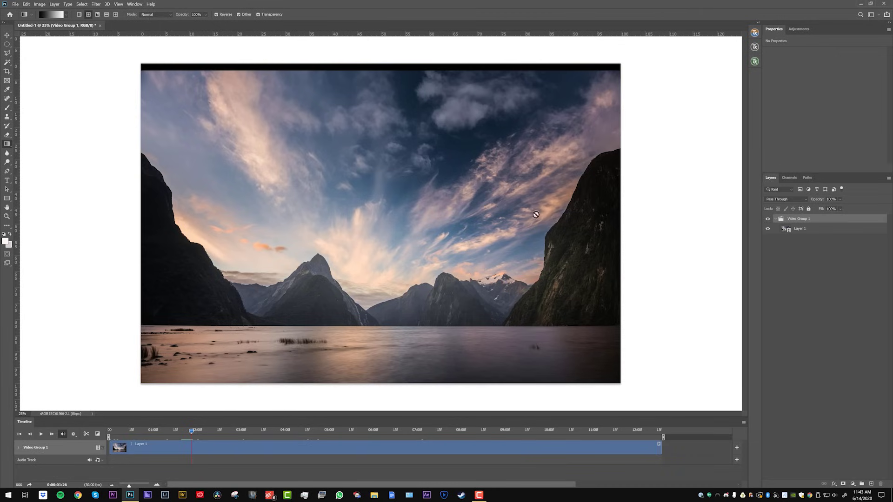
pyautogui.click(302, 433)
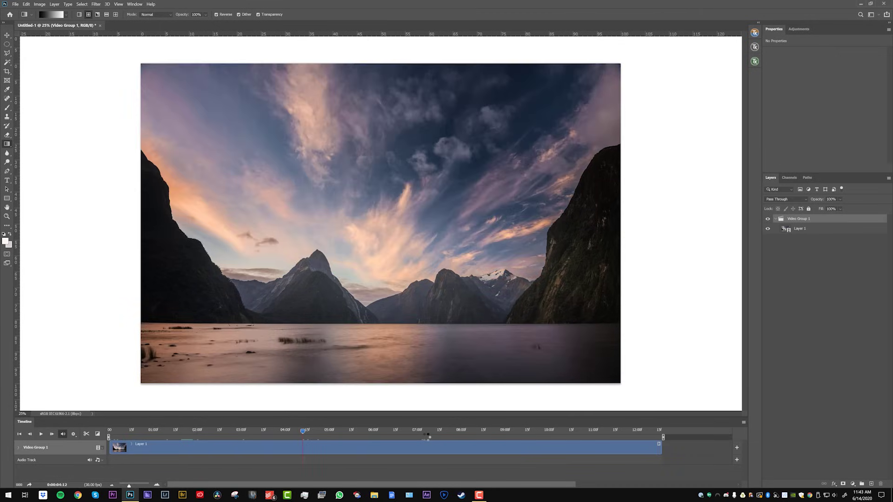
pyautogui.click(550, 431)
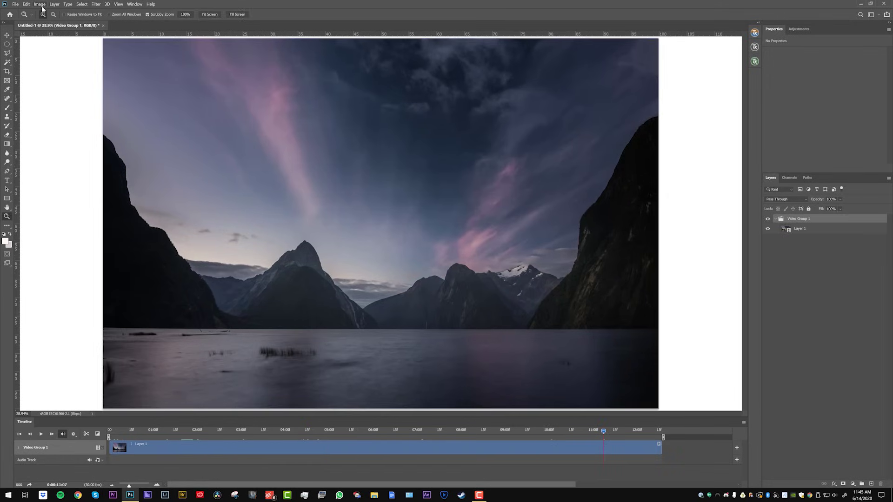
pyautogui.click(41, 6)
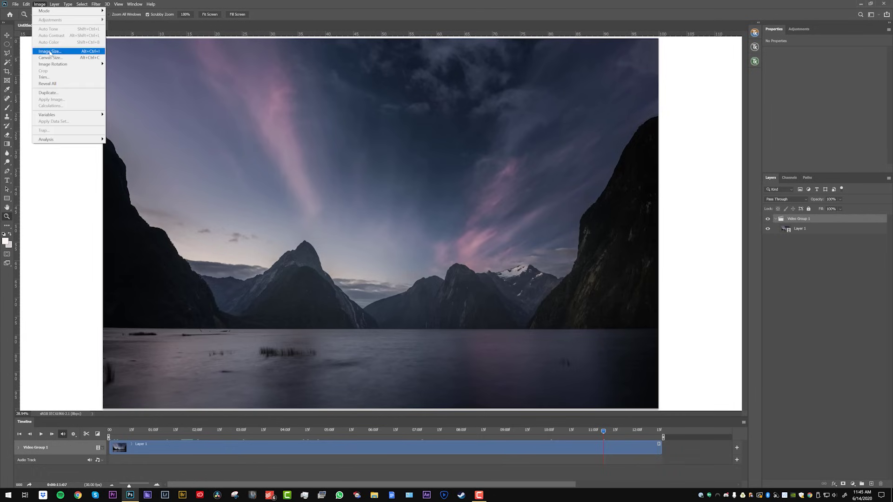
pyautogui.click(51, 51)
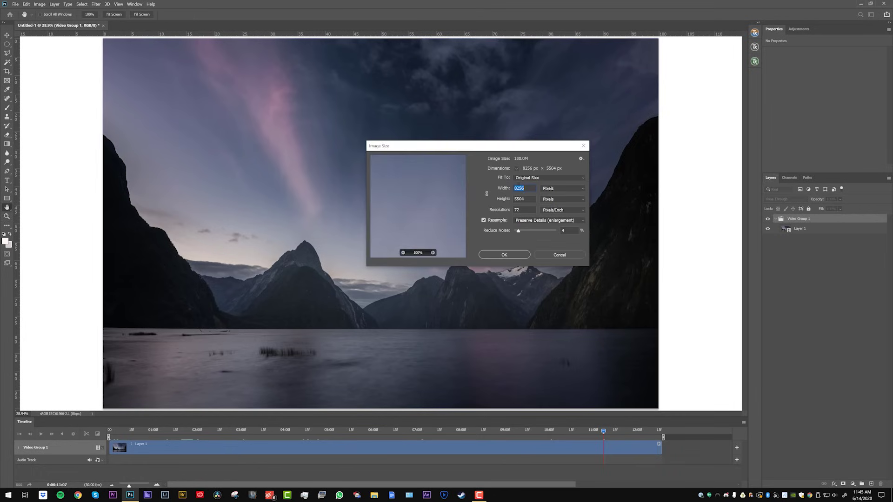
pyautogui.click(560, 255)
pyautogui.click(55, 4)
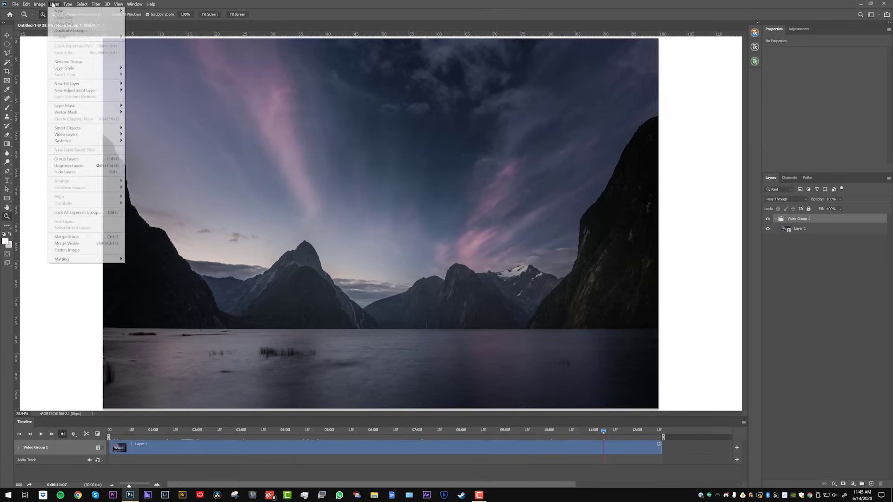
# Step: Set Canvas Size to 3840 × 2160 pixels and proceed despite the clipping warning
pyautogui.moveTo(41, 5)
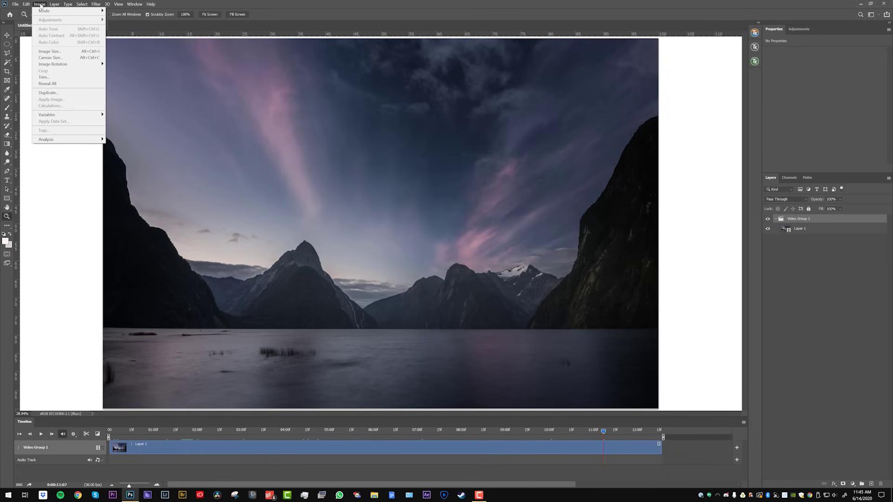
pyautogui.click(51, 58)
pyautogui.click(477, 169)
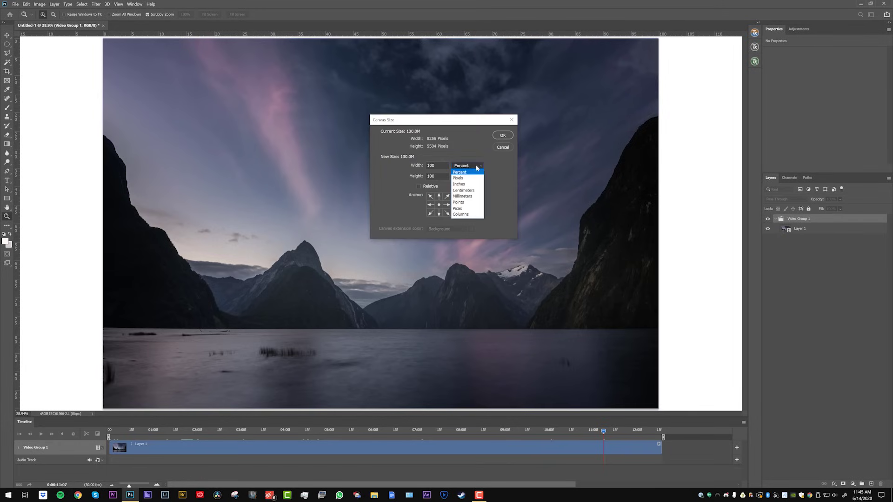
pyautogui.click(470, 177)
pyautogui.doubleClick(424, 166)
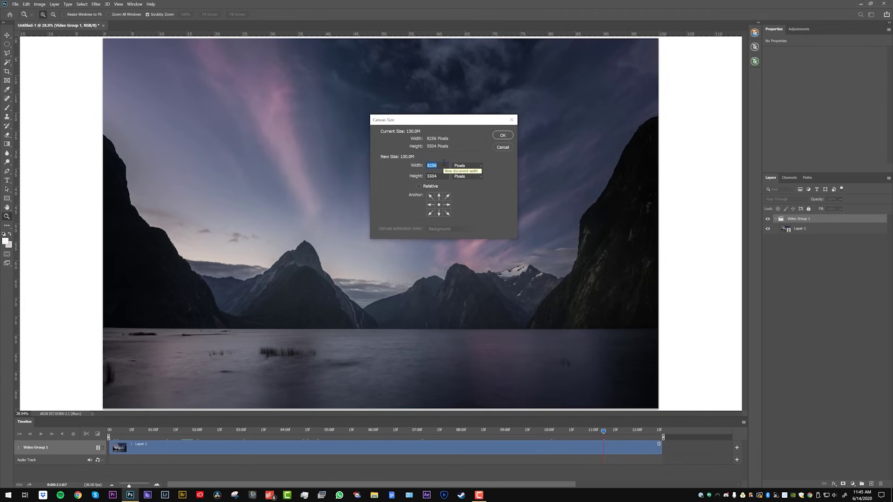
pyautogui.write('3840')
pyautogui.press('Tab')
pyautogui.write('2160')
pyautogui.hotkey('shift', 'Tab')
pyautogui.press('Tab')
pyautogui.click(503, 136)
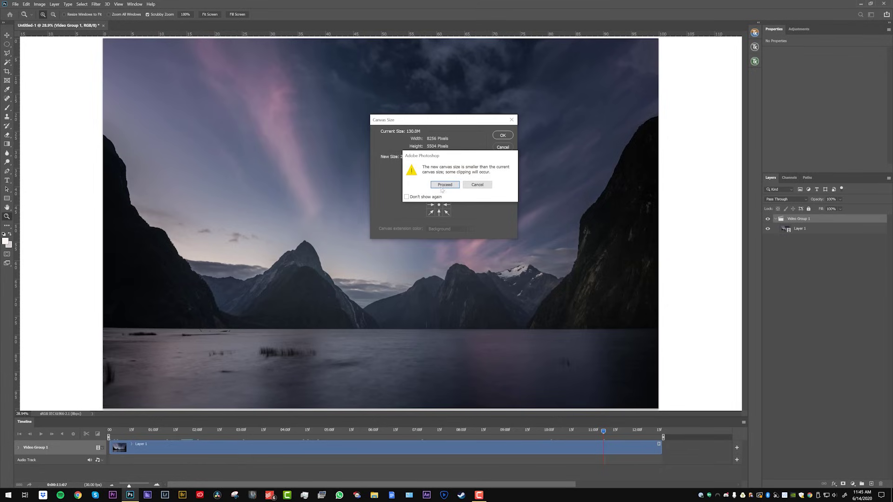
pyautogui.click(446, 185)
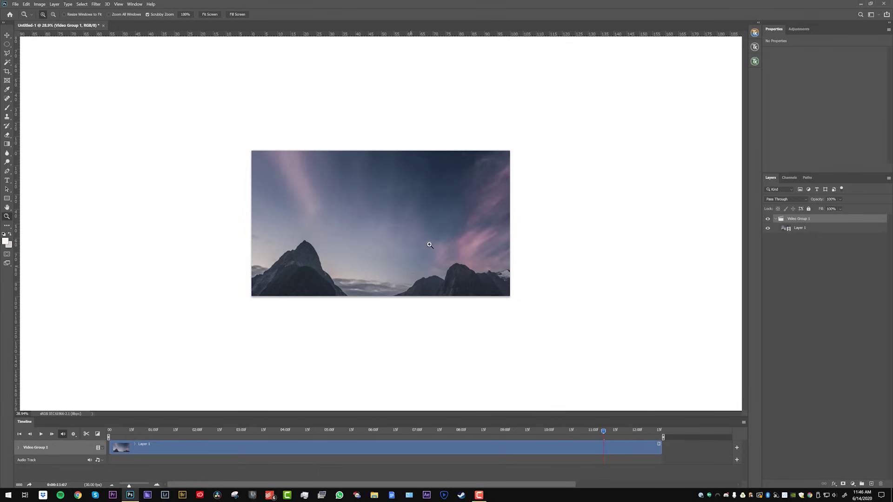
# Step: Convert Layer 1 to a smart object and scale it down to about 46.5%
pyautogui.click(816, 230)
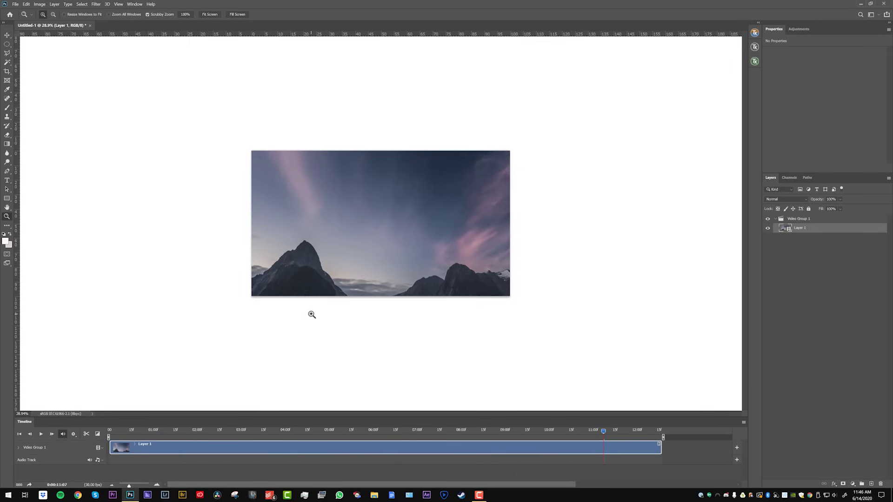
pyautogui.hotkey('ctrl', 't')
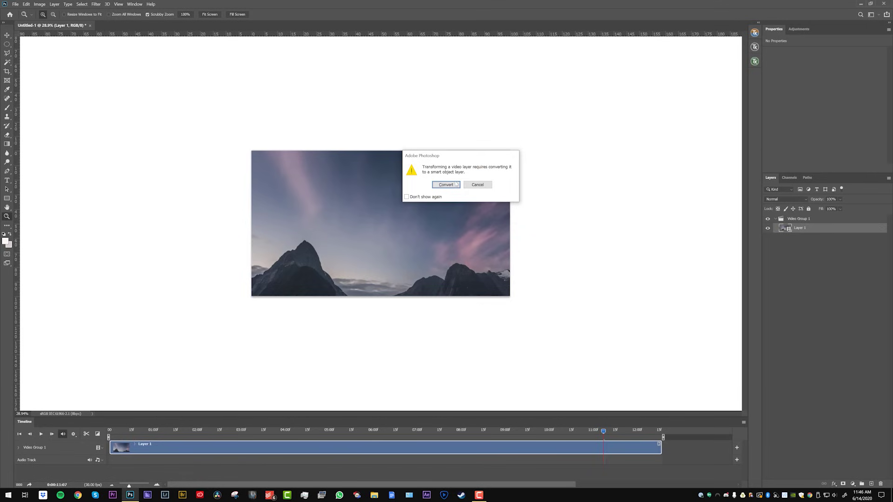
pyautogui.click(446, 185)
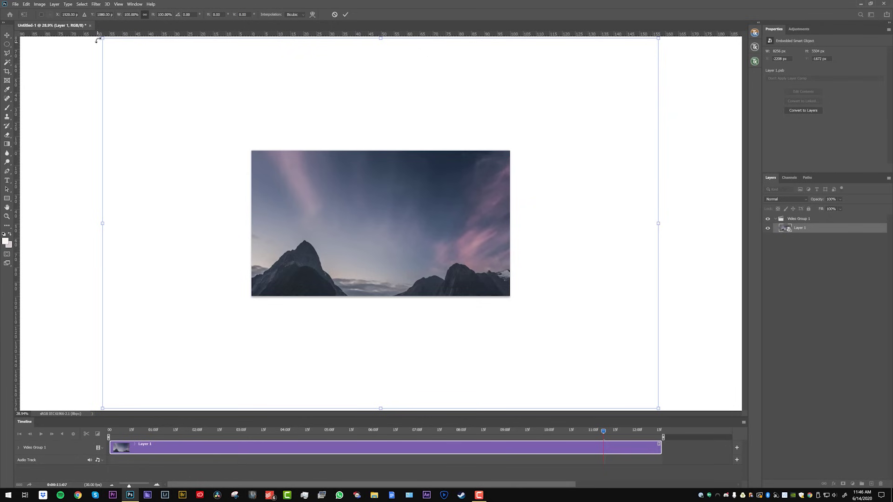
pyautogui.moveTo(102, 38); pyautogui.dragTo(305, 171)
pyautogui.moveTo(531, 222); pyautogui.dragTo(511, 223)
pyautogui.moveTo(230, 224); pyautogui.dragTo(252, 222)
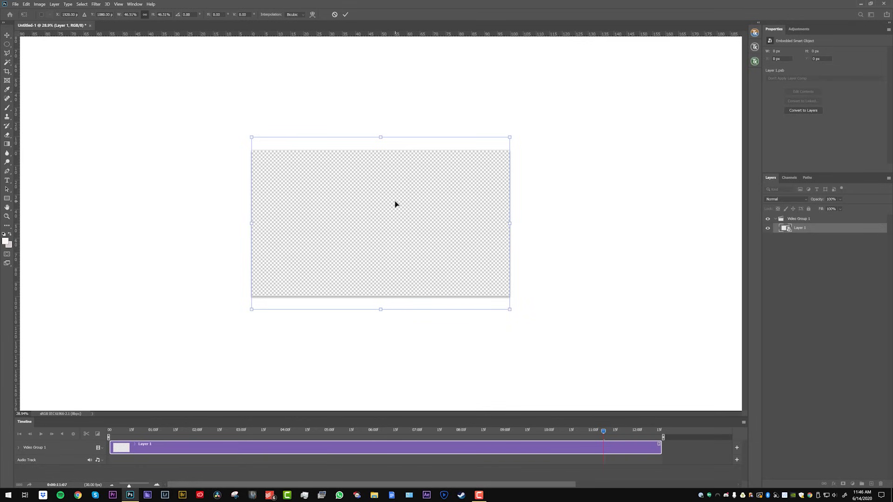
pyautogui.press('Return')
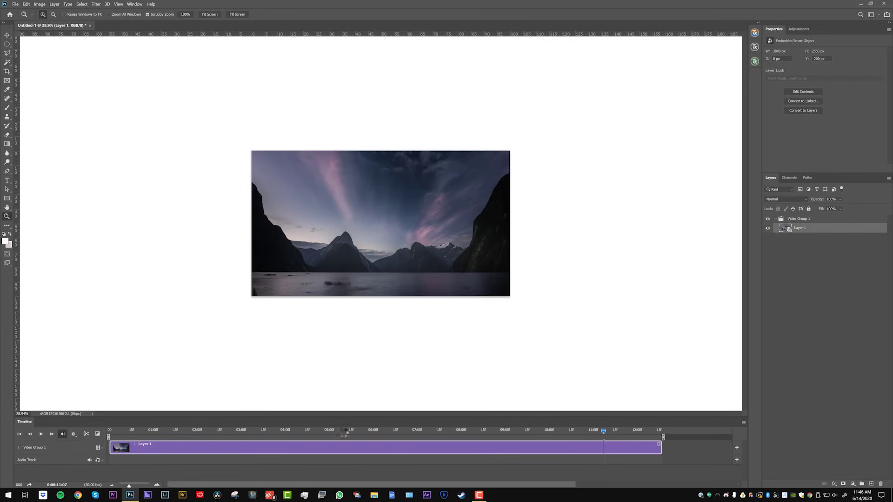
pyautogui.hotkey('shift', 'Left')
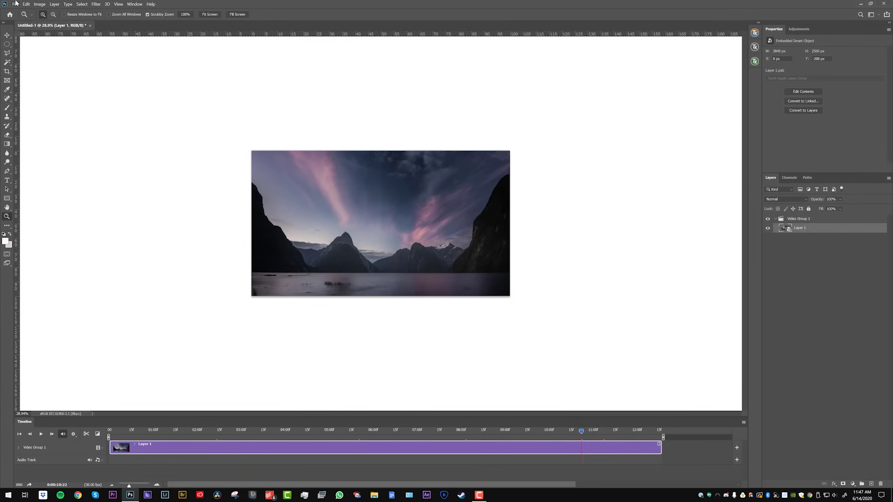
pyautogui.click(16, 4)
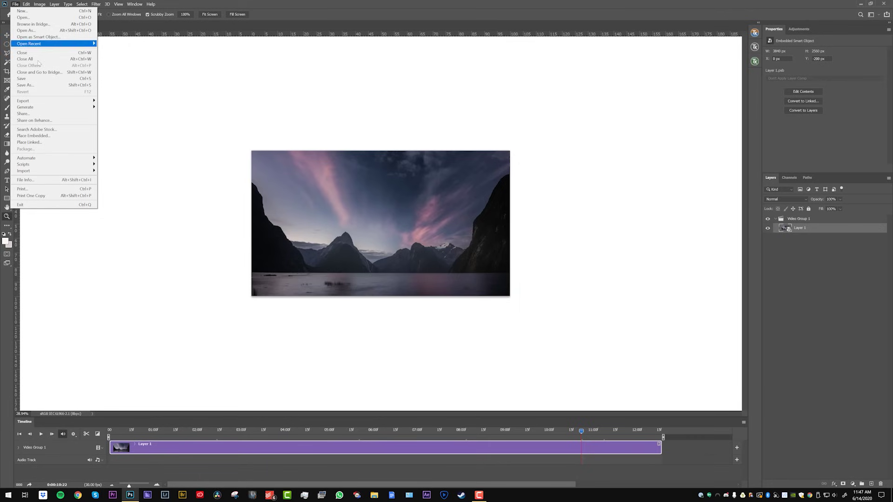
pyautogui.moveTo(50, 102)
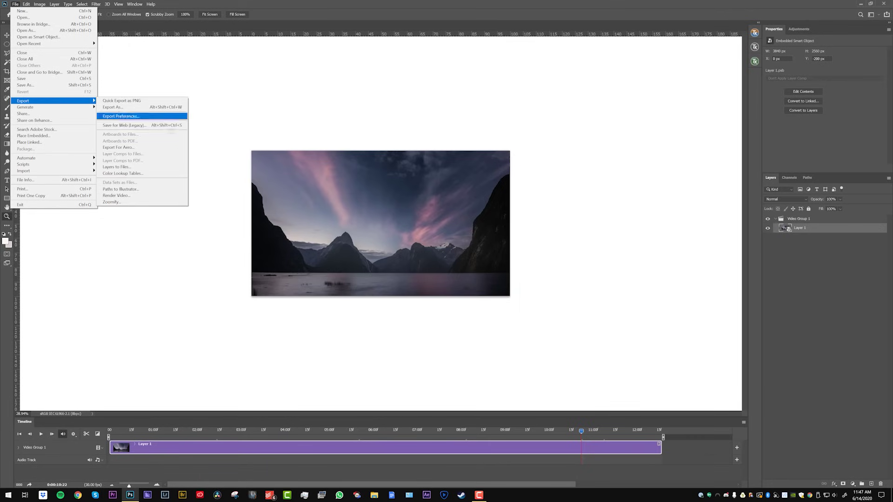
pyautogui.click(147, 196)
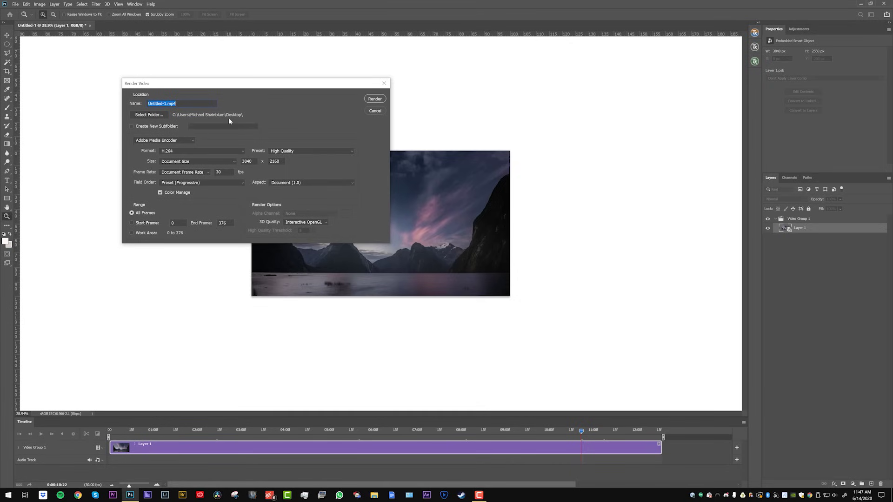
pyautogui.click(178, 150)
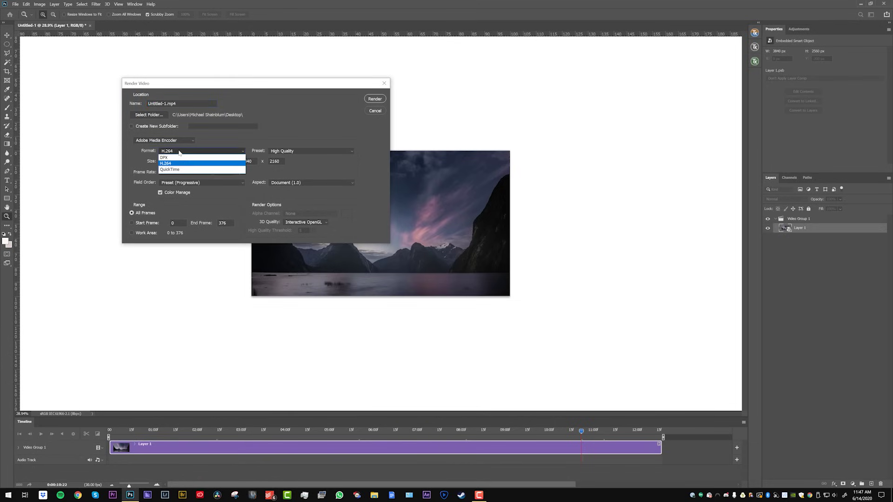
pyautogui.click(176, 179)
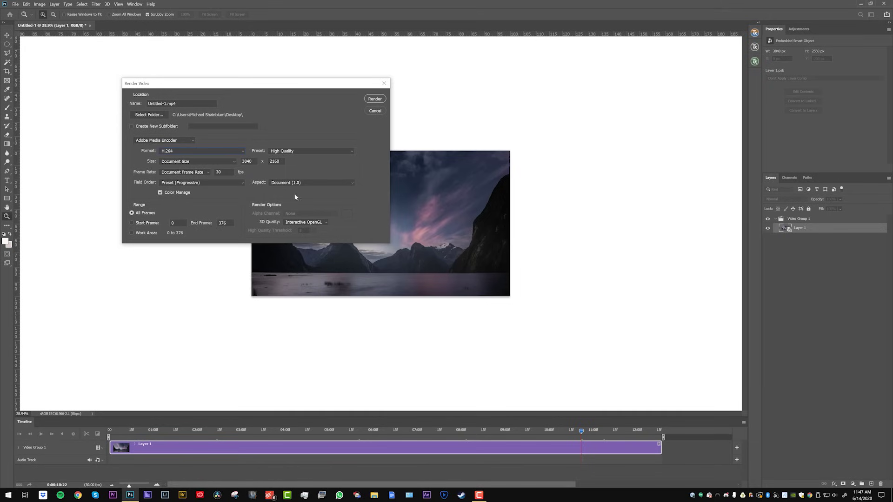
pyautogui.click(375, 99)
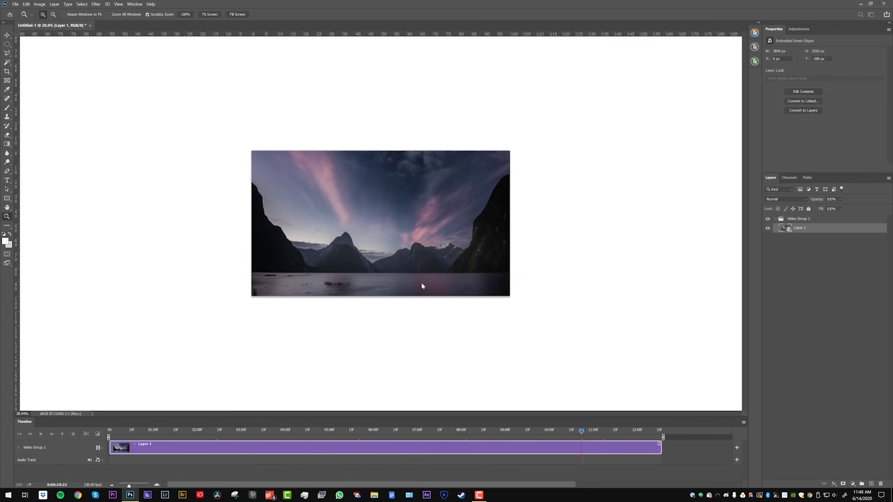